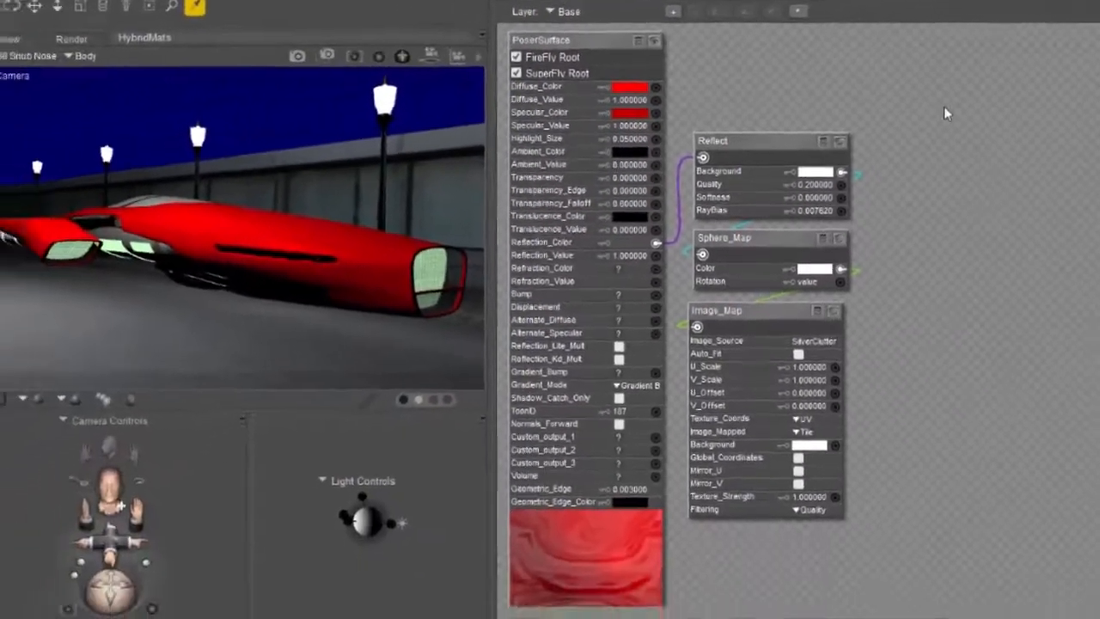
Add a PhysicalSurface root node to the Hull material and make it the SuperFly root instead of PoserSurface
right_click(997, 159)
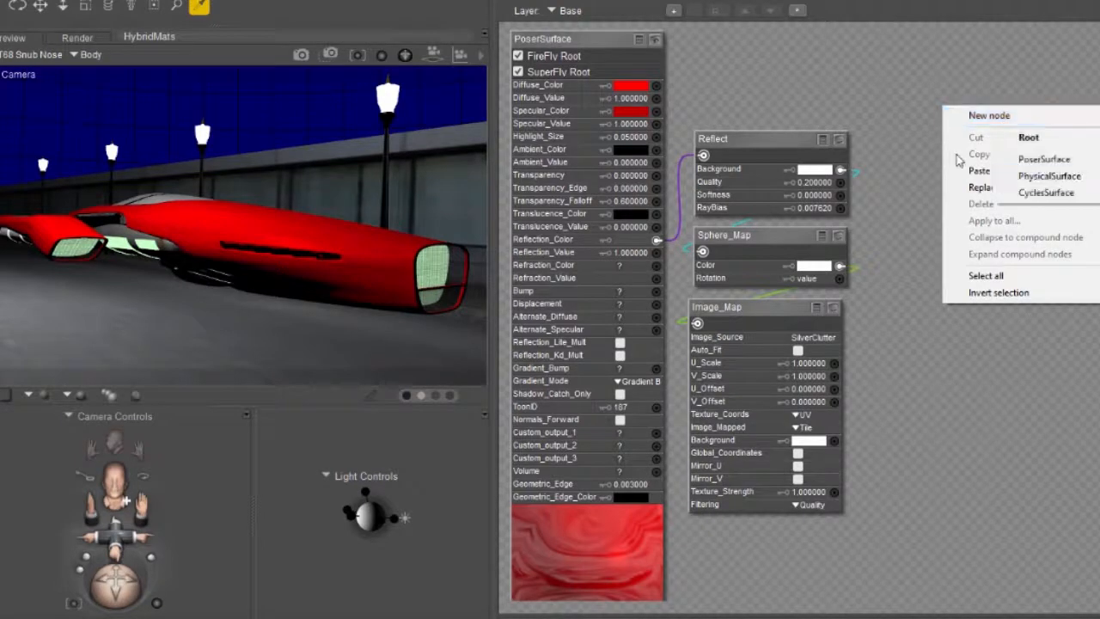
mouse_move(1059, 115)
click(1045, 175)
drag(1015, 117, 999, 116)
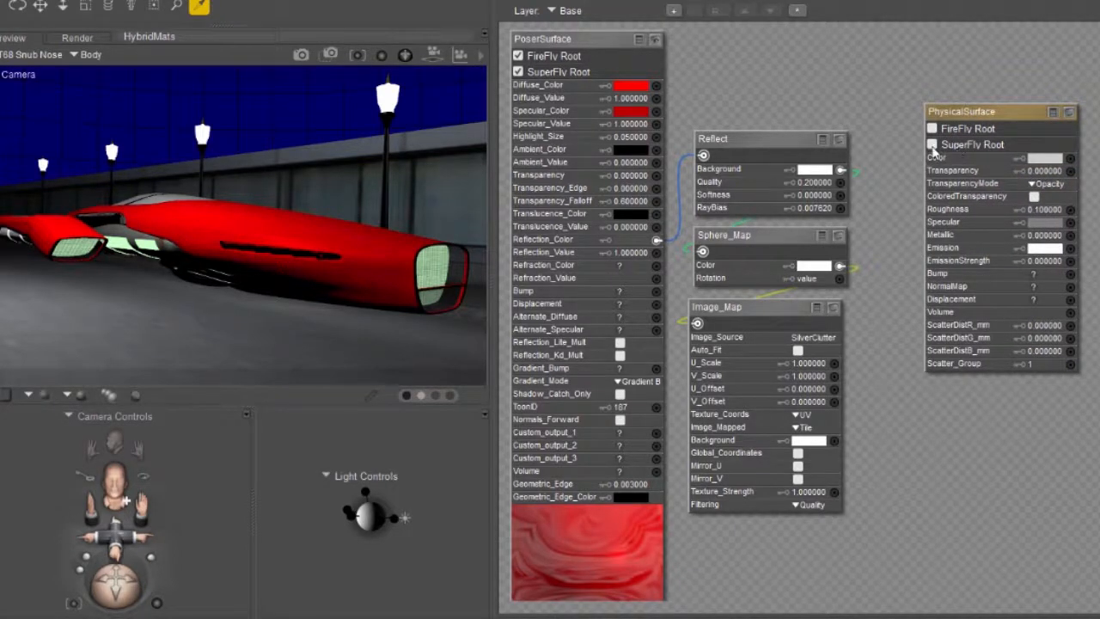
click(933, 145)
mouse_move(1010, 111)
mouse_down()
mouse_move(989, 91)
mouse_move(1001, 109)
mouse_up()
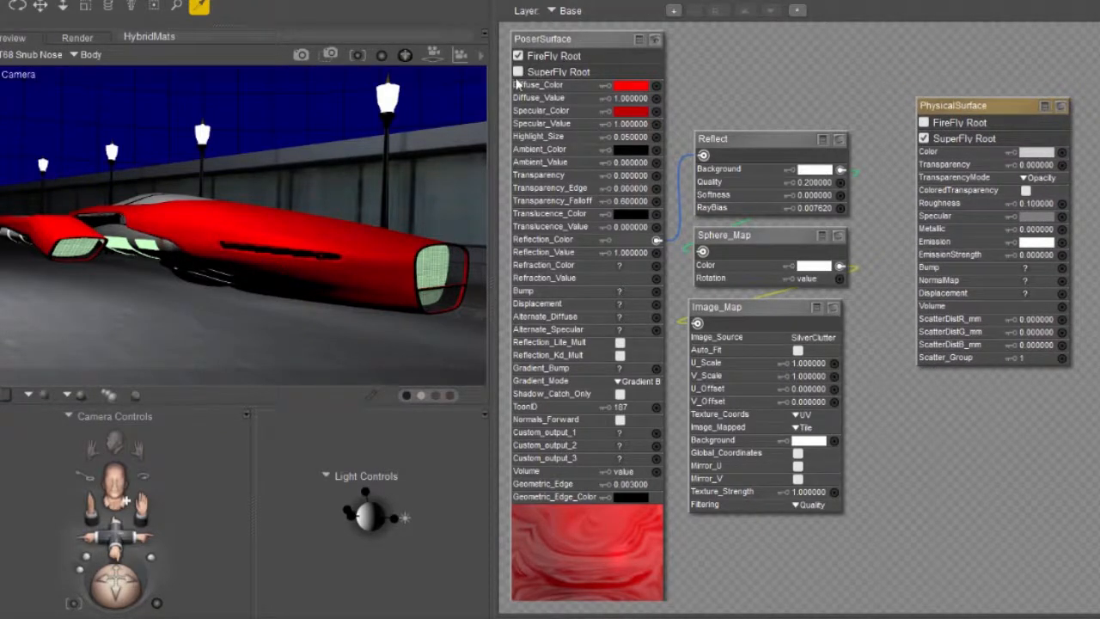
click(924, 139)
click(518, 72)
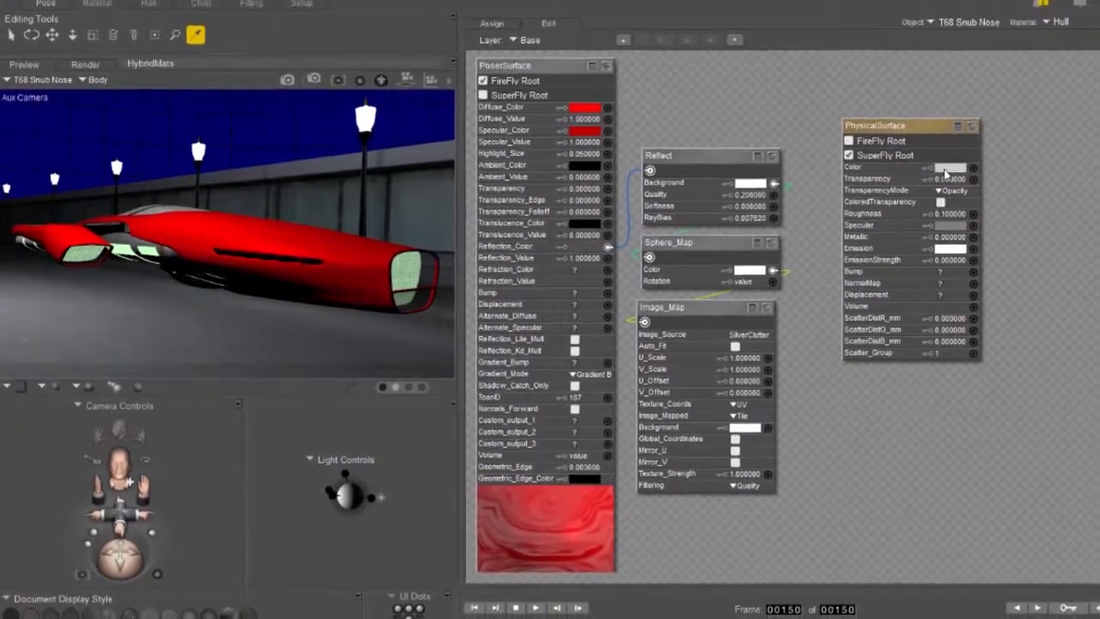
Set the PhysicalSurface node's Color to bright green (0, 255, 64) and move the node further from the Reflect node
click(943, 169)
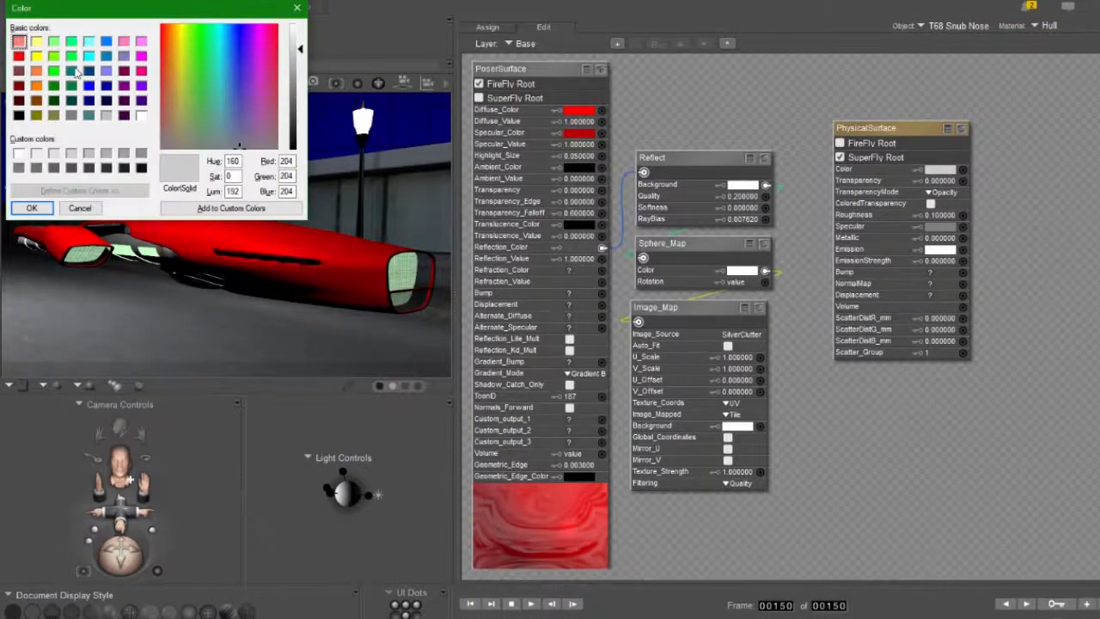
click(72, 56)
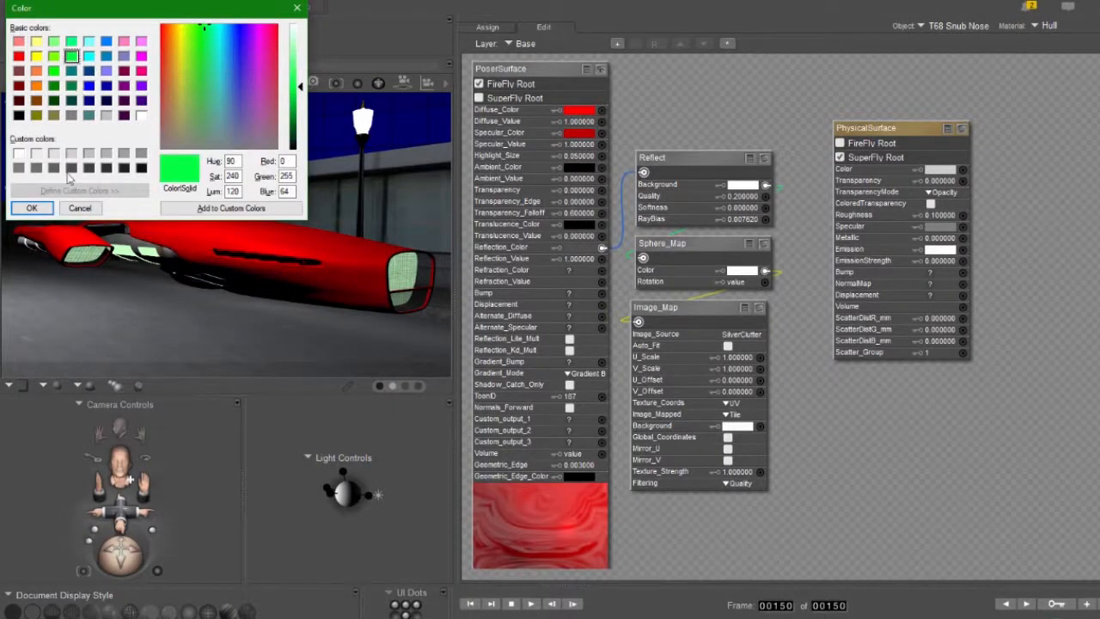
click(32, 209)
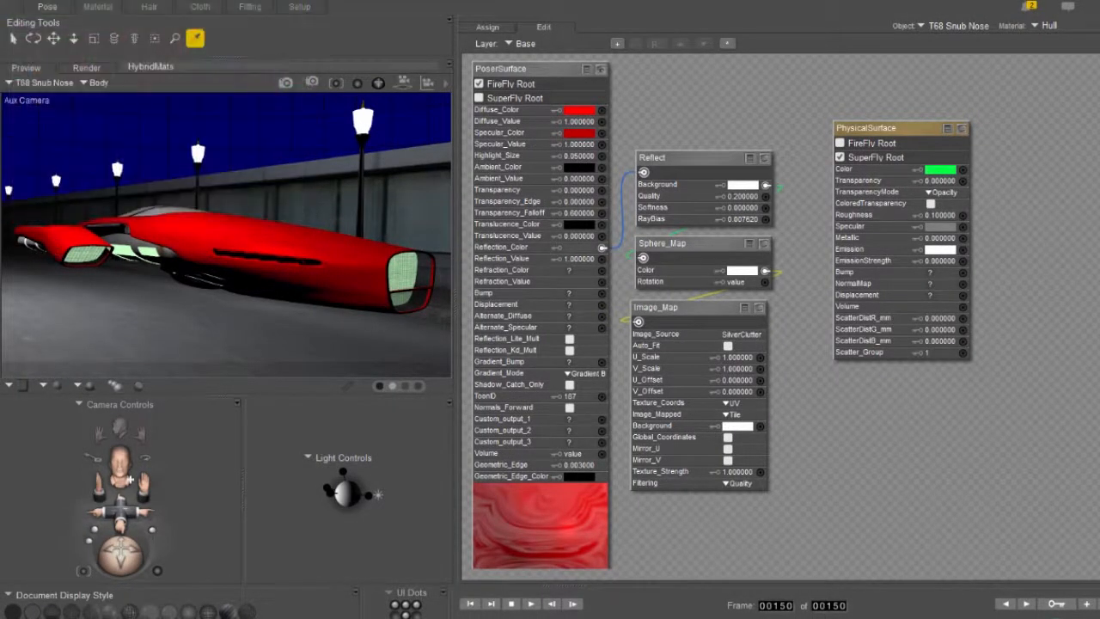
drag(887, 135, 936, 127)
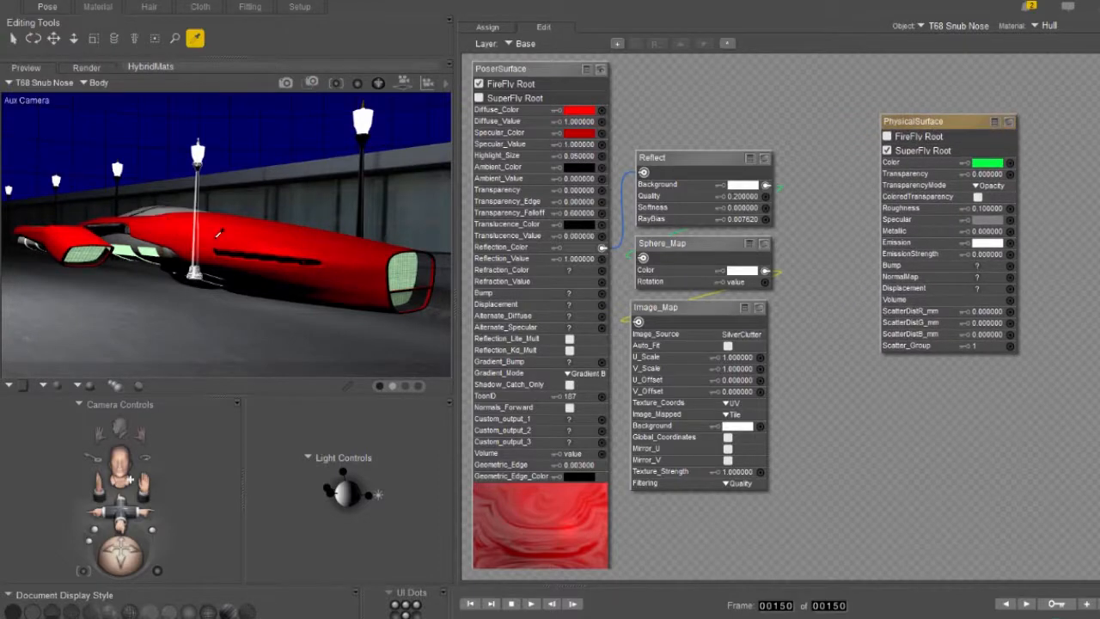
Switch the render engine from FireFly to SuperFly and return to the ship's preview
click(87, 69)
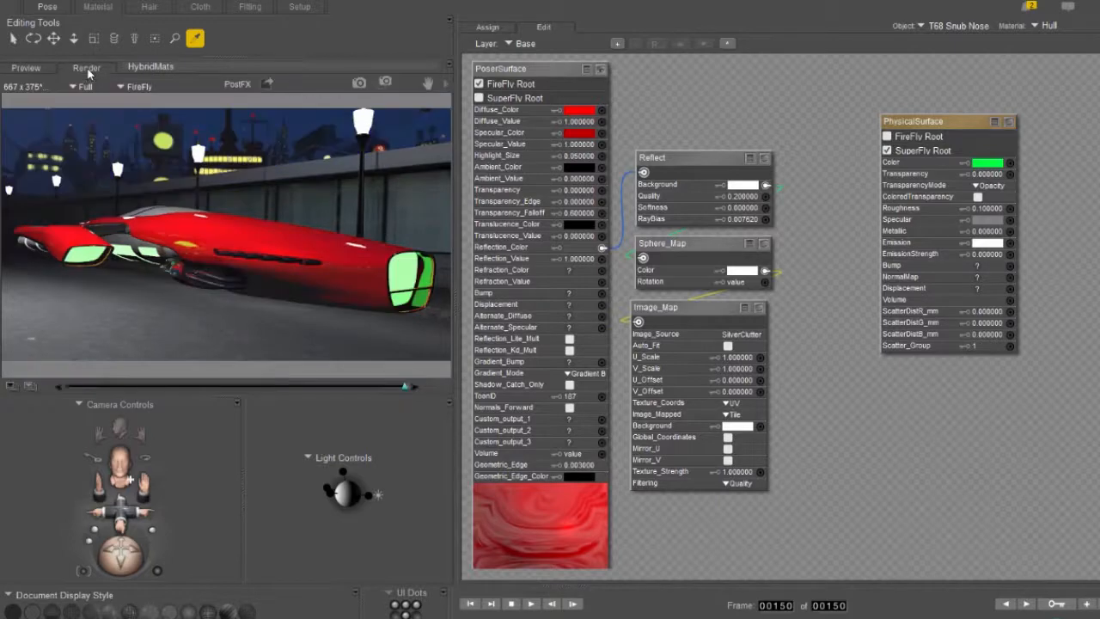
click(137, 87)
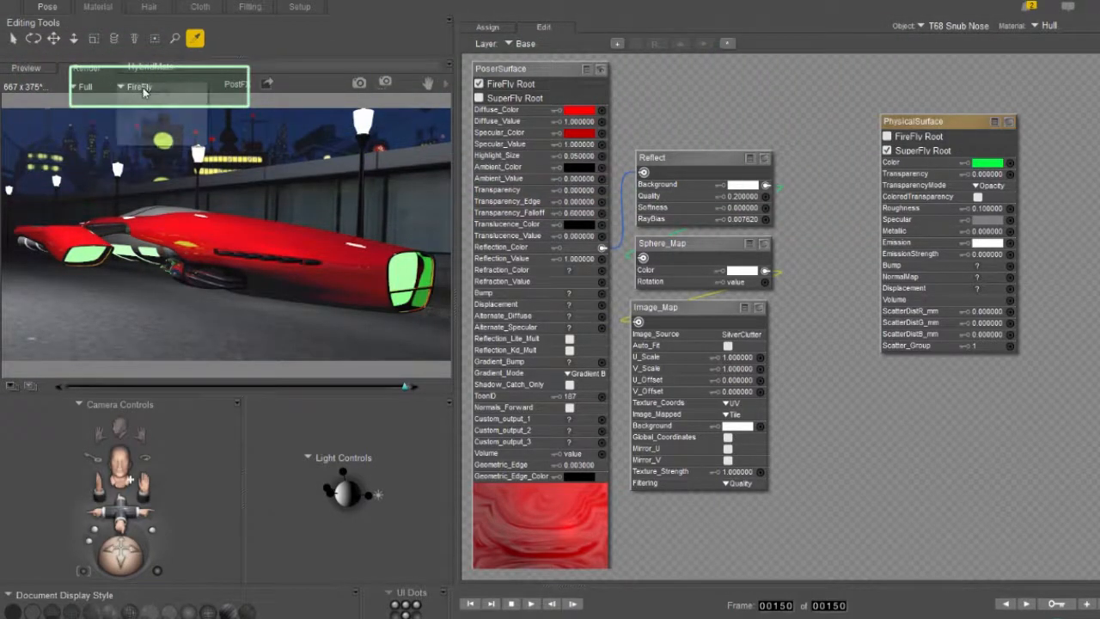
click(153, 92)
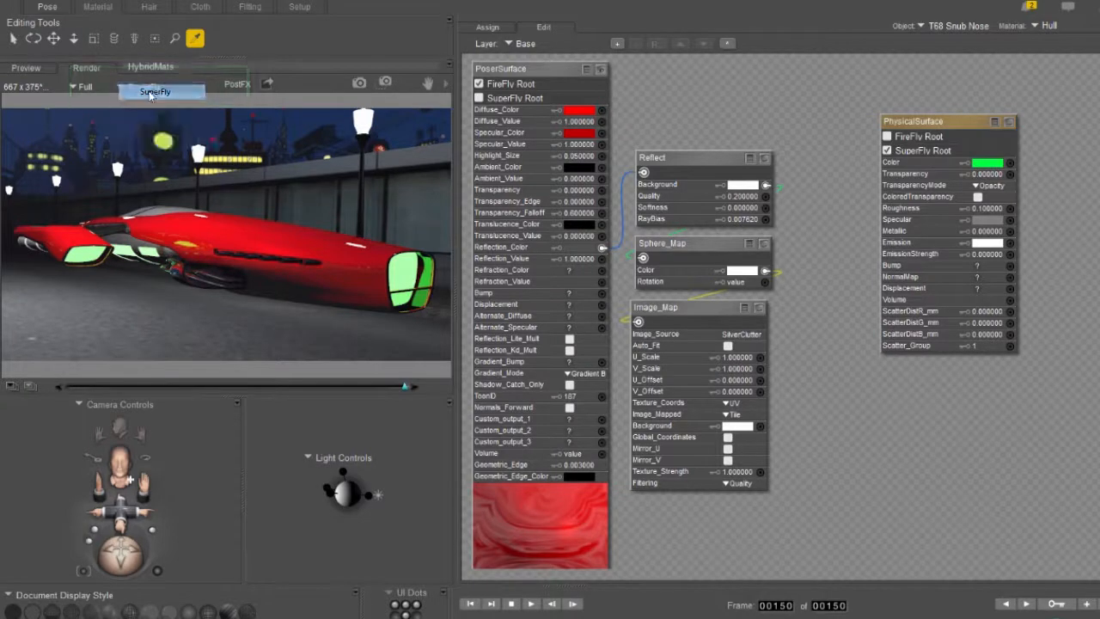
click(25, 68)
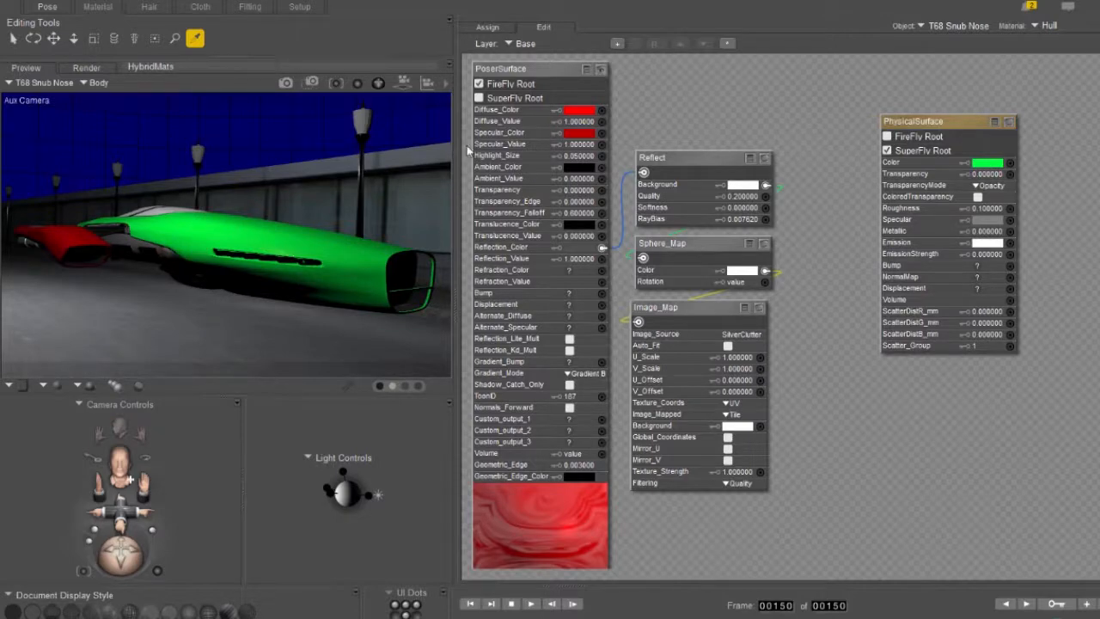
Switch the render engine back to FireFly
click(87, 67)
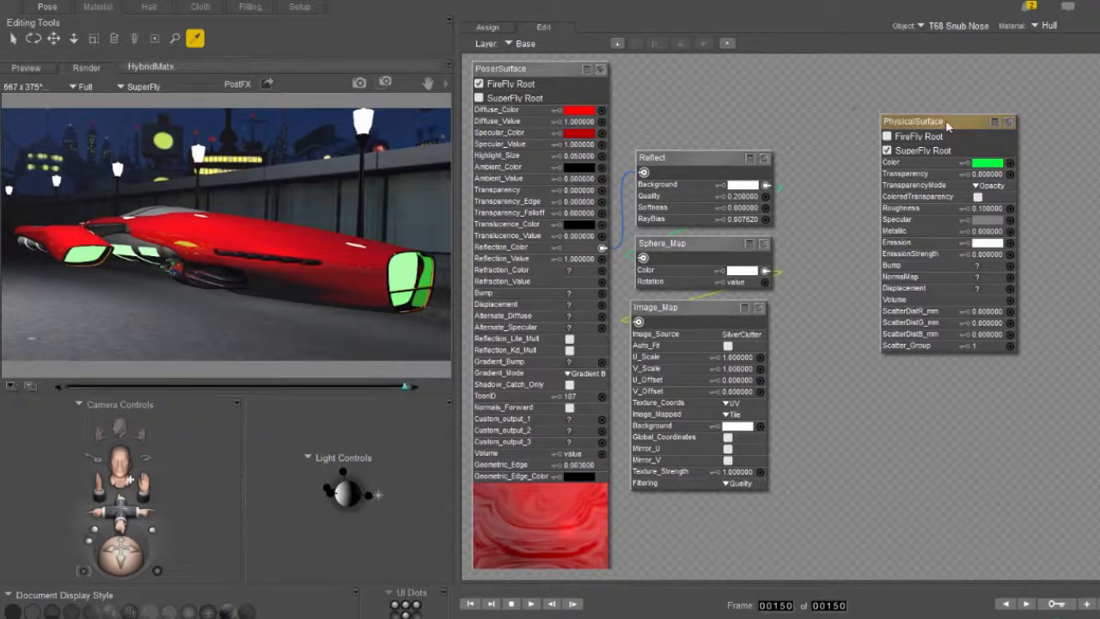
mouse_move(949, 127)
mouse_down()
mouse_move(920, 121)
mouse_move(929, 120)
mouse_up()
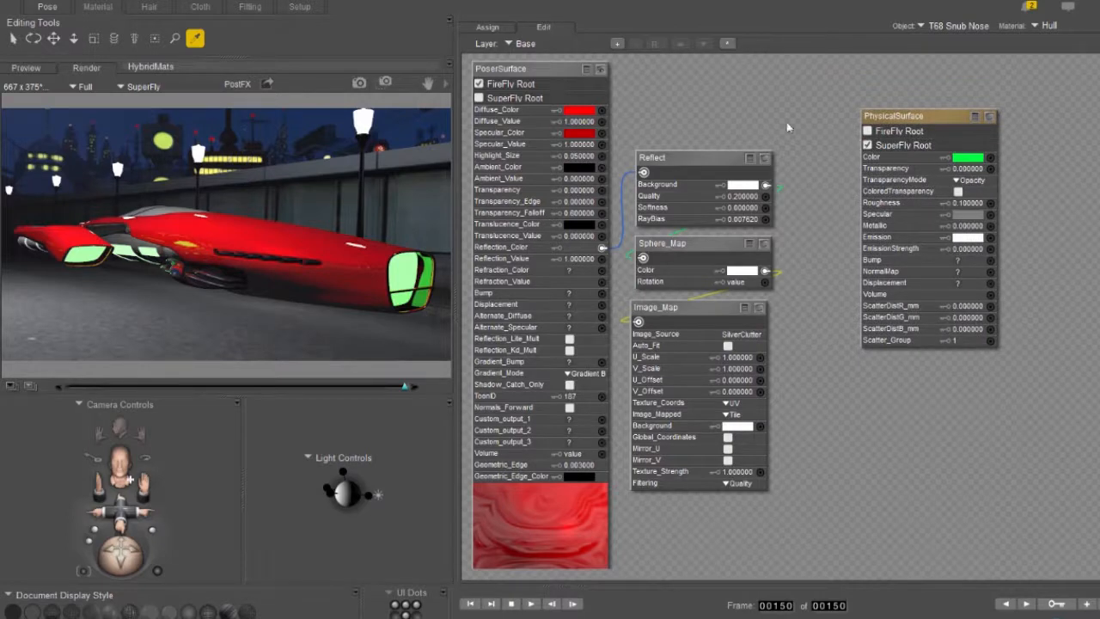
click(131, 87)
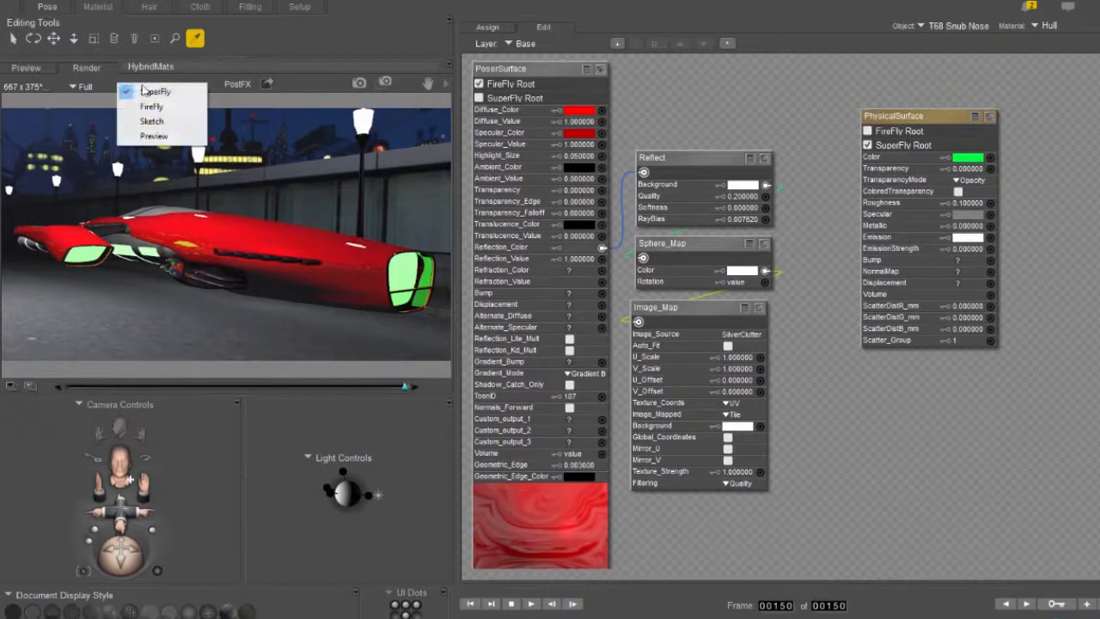
click(153, 107)
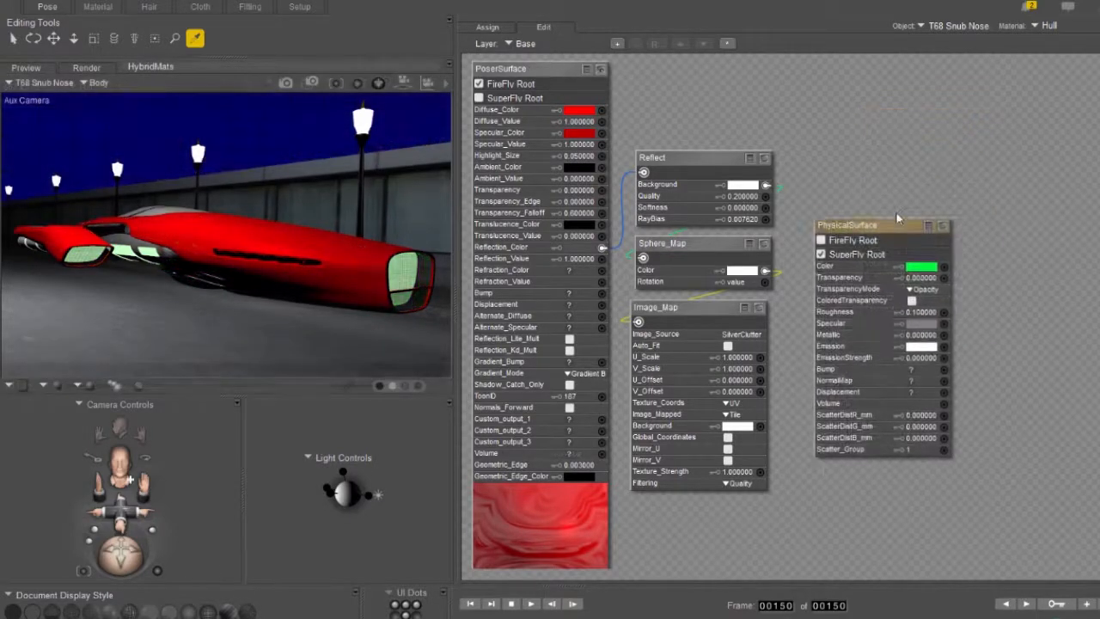
Lower the PhysicalSurface node beside the Sphere_Map node and select the Reflect, Sphere_Map and Image_Map nodes
mouse_move(896, 228)
mouse_down()
mouse_move(896, 211)
mouse_move(897, 225)
mouse_up()
drag(688, 94, 737, 349)
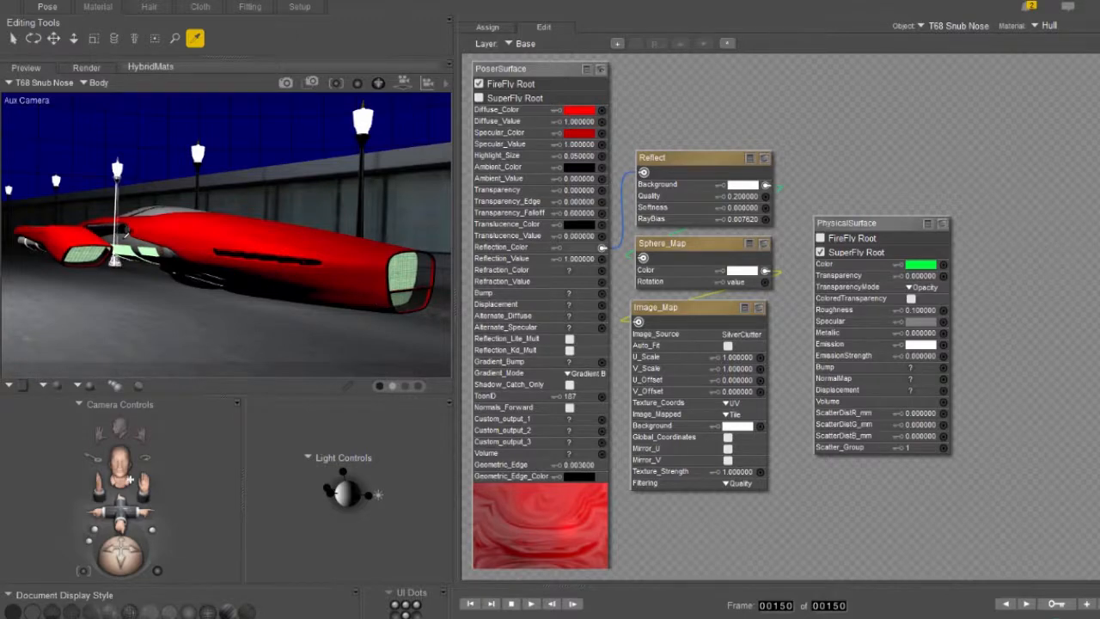
Load the Main_Engine material and arrange its PhysicalSurface, Image_Map and Noise nodes closer together beside PoserSurface
click(130, 239)
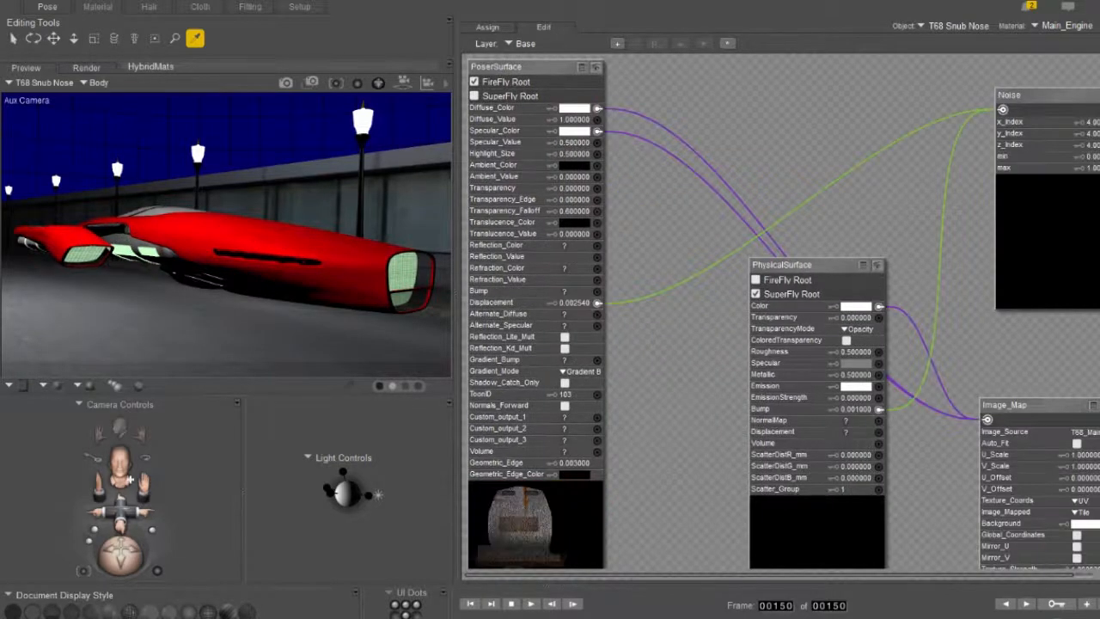
drag(852, 265, 764, 173)
drag(1049, 405, 931, 340)
drag(1079, 103, 975, 105)
drag(1051, 106, 923, 101)
drag(725, 175, 701, 168)
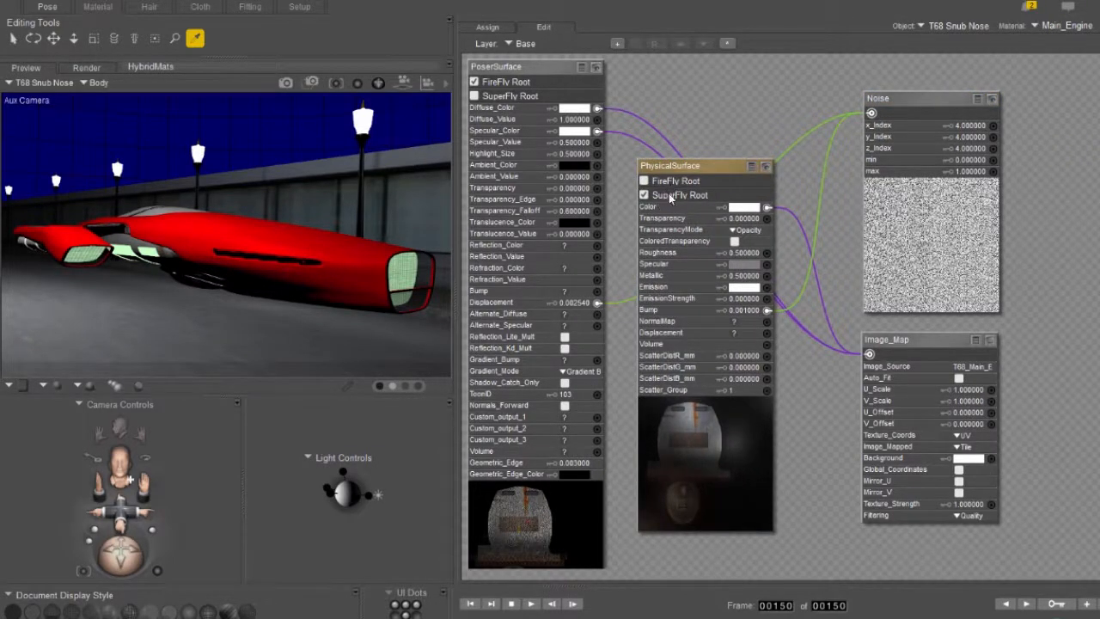
Position the Main_Engine material's Image_Map node just below the Noise node
drag(917, 347, 901, 344)
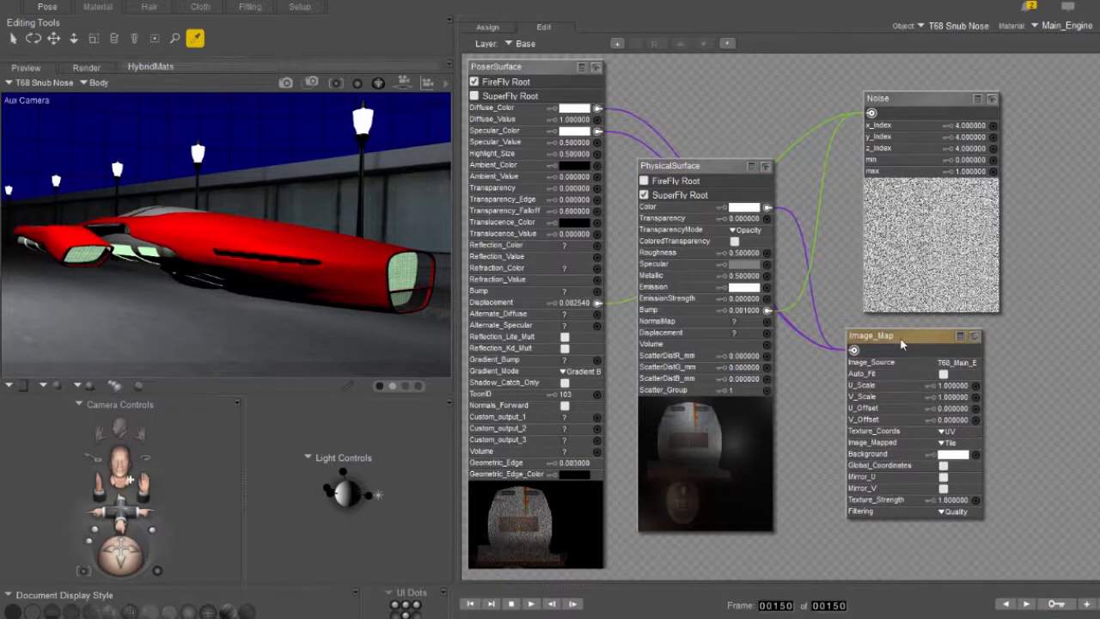
click(974, 336)
mouse_move(937, 346)
mouse_down()
mouse_move(938, 247)
mouse_move(935, 338)
mouse_up()
click(982, 250)
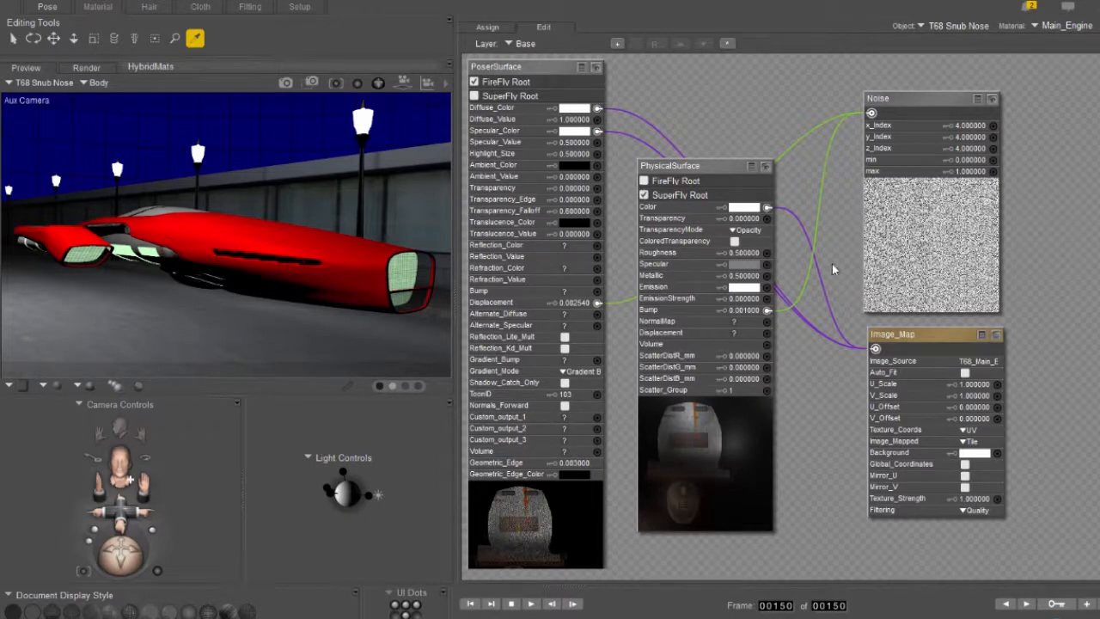
drag(918, 340, 905, 338)
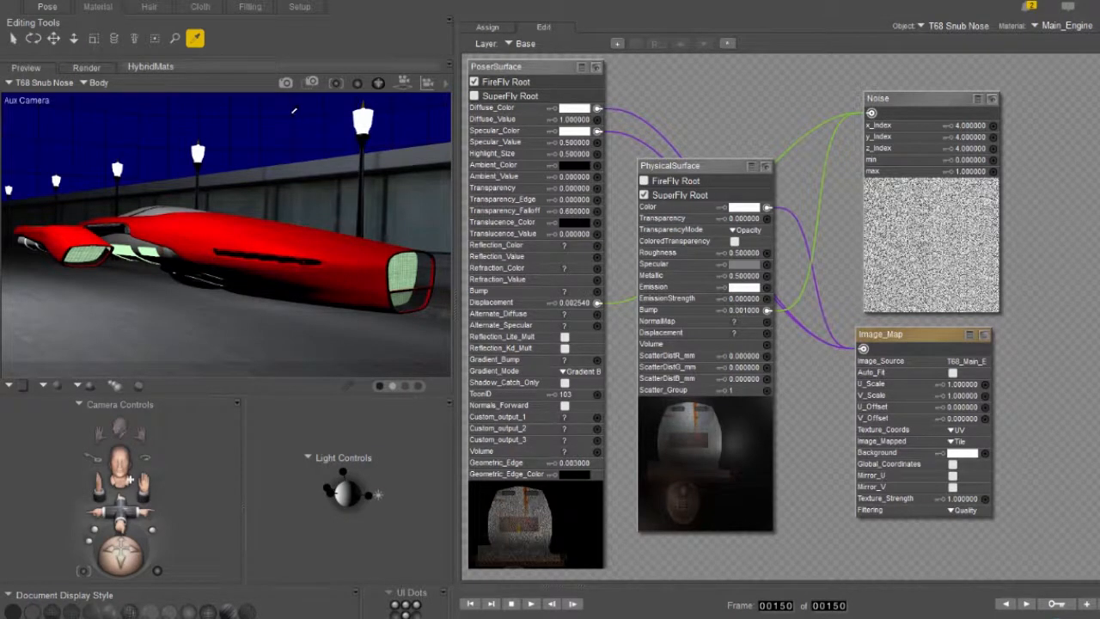
Return to the Hull material, move PhysicalSurface further from PoserSurface, and select the Reflect, Sphere_Map and Image_Map nodes
click(271, 229)
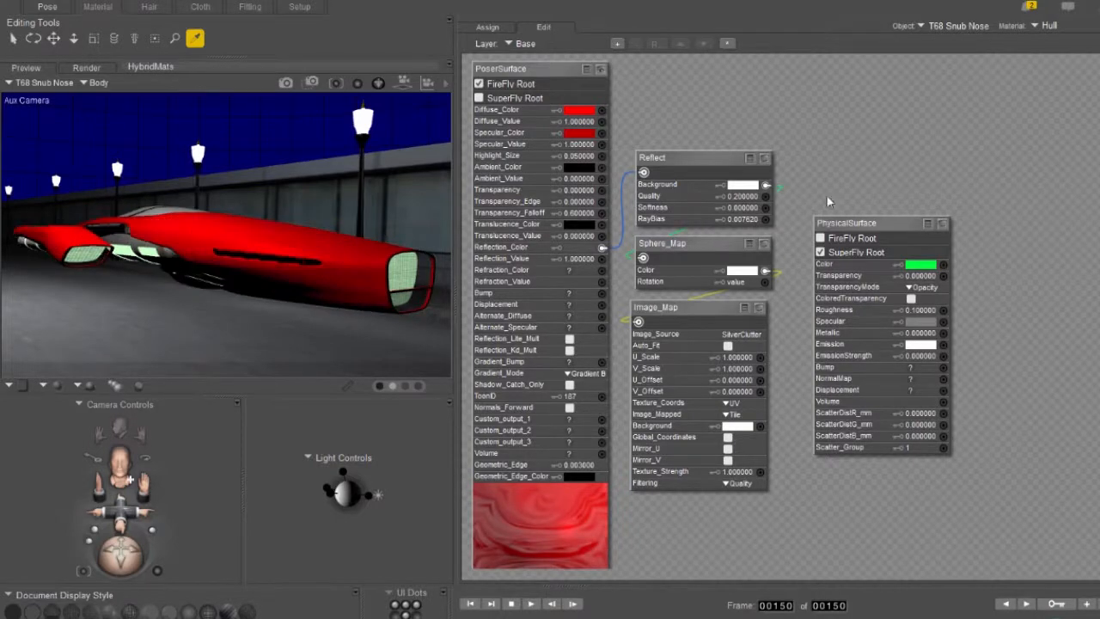
drag(891, 224, 907, 202)
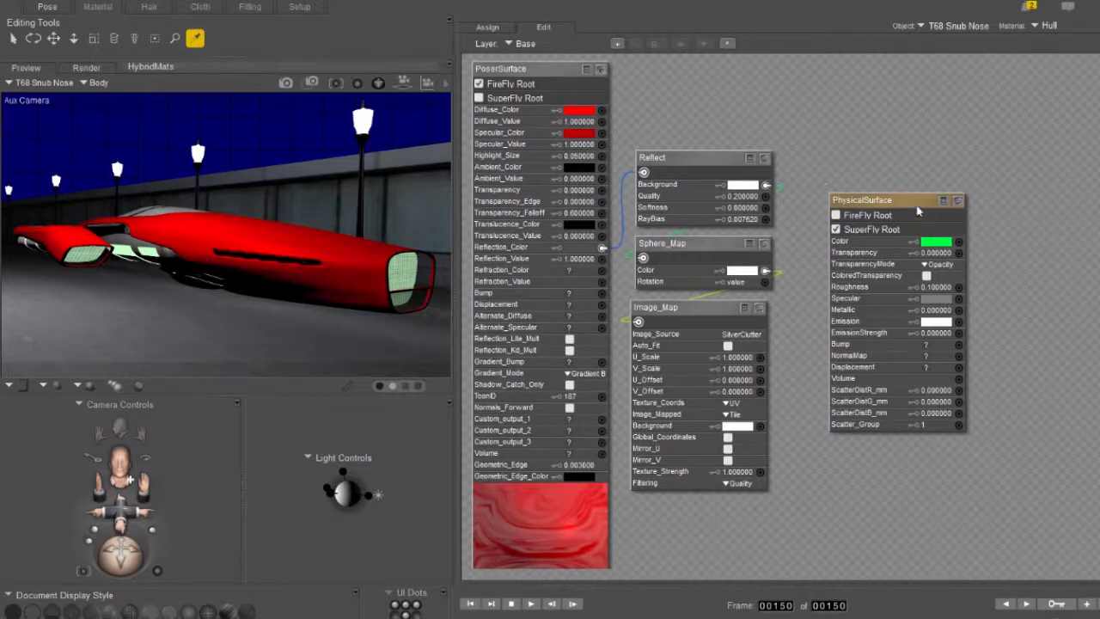
drag(924, 202, 939, 202)
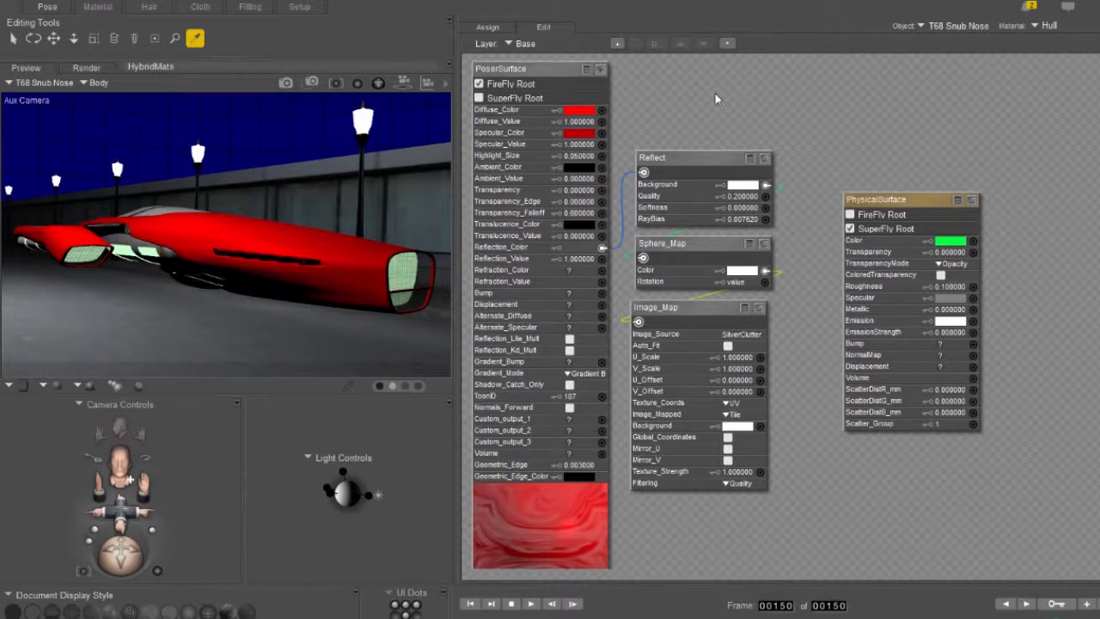
drag(673, 109, 793, 514)
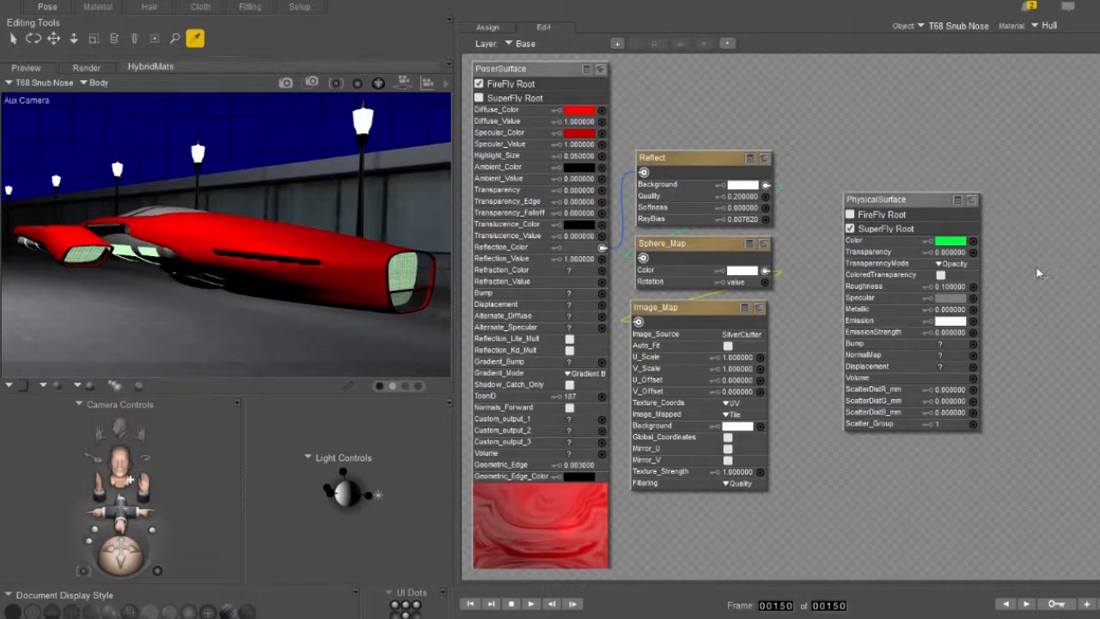
Match the PhysicalSurface node's Color to the red Diffuse_Color of the PoserSurface node by sampling its swatch
drag(934, 203, 915, 177)
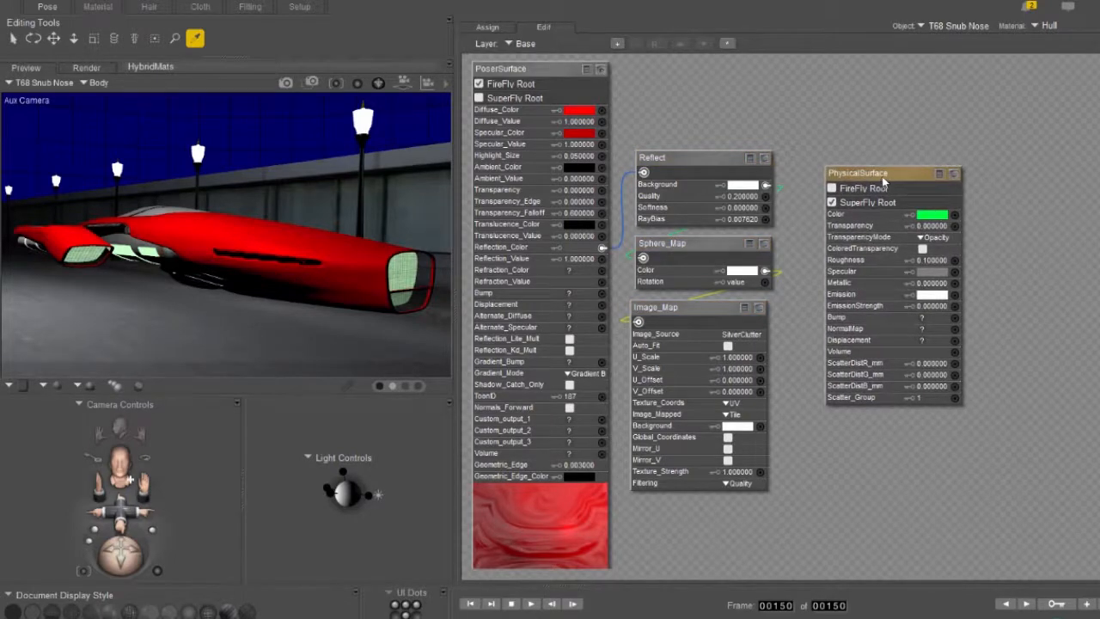
click(932, 217)
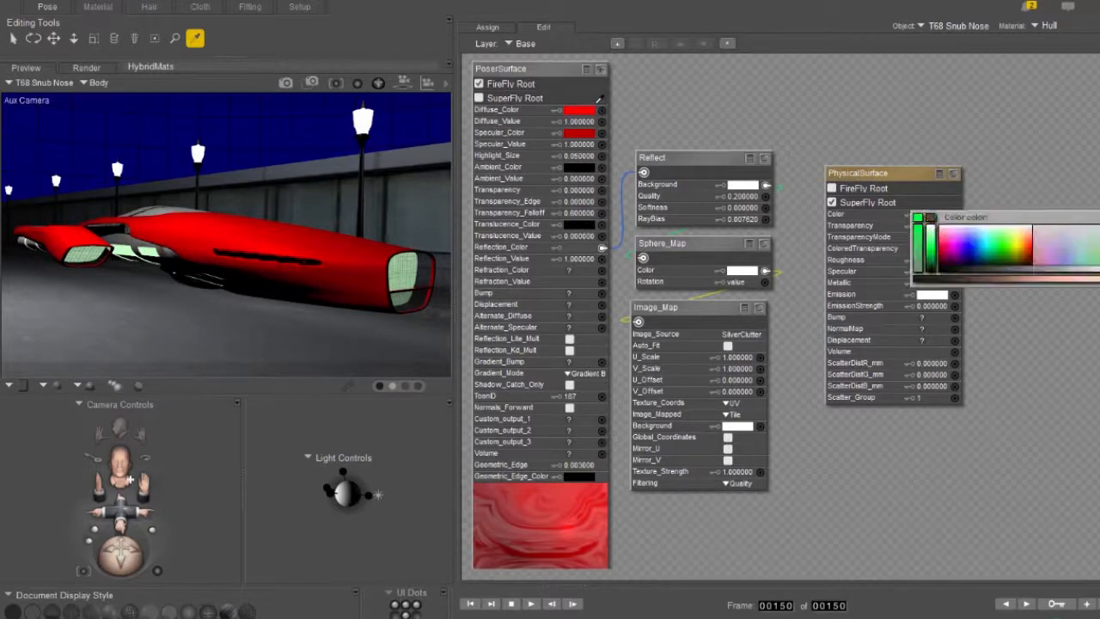
click(582, 106)
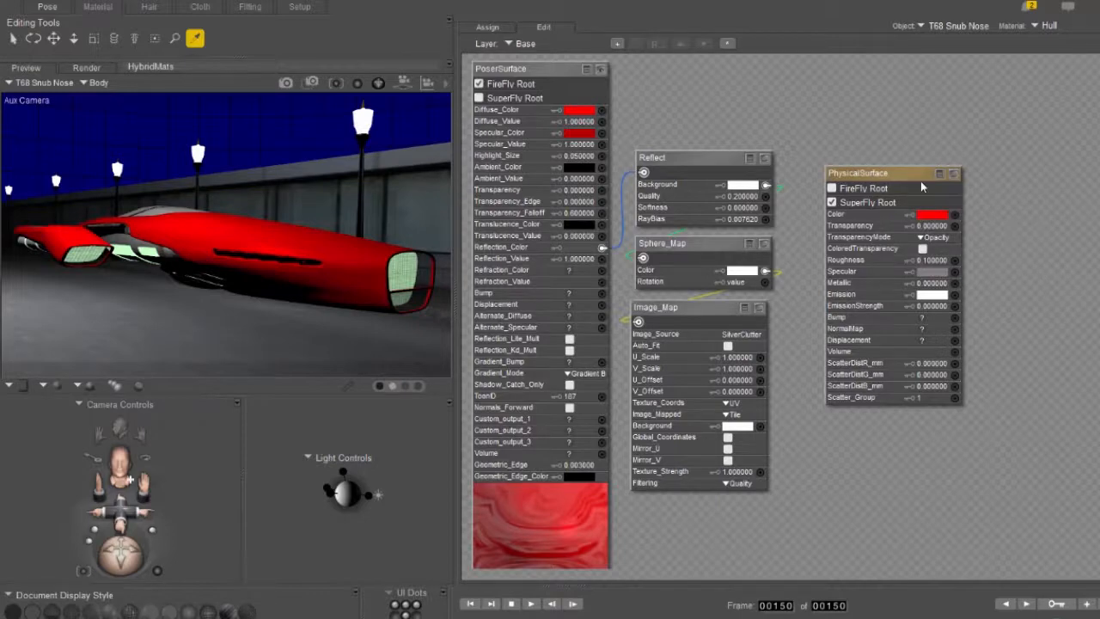
Set the PhysicalSurface node's Roughness to .01 and show the node's material preview
click(940, 259)
text(.01)
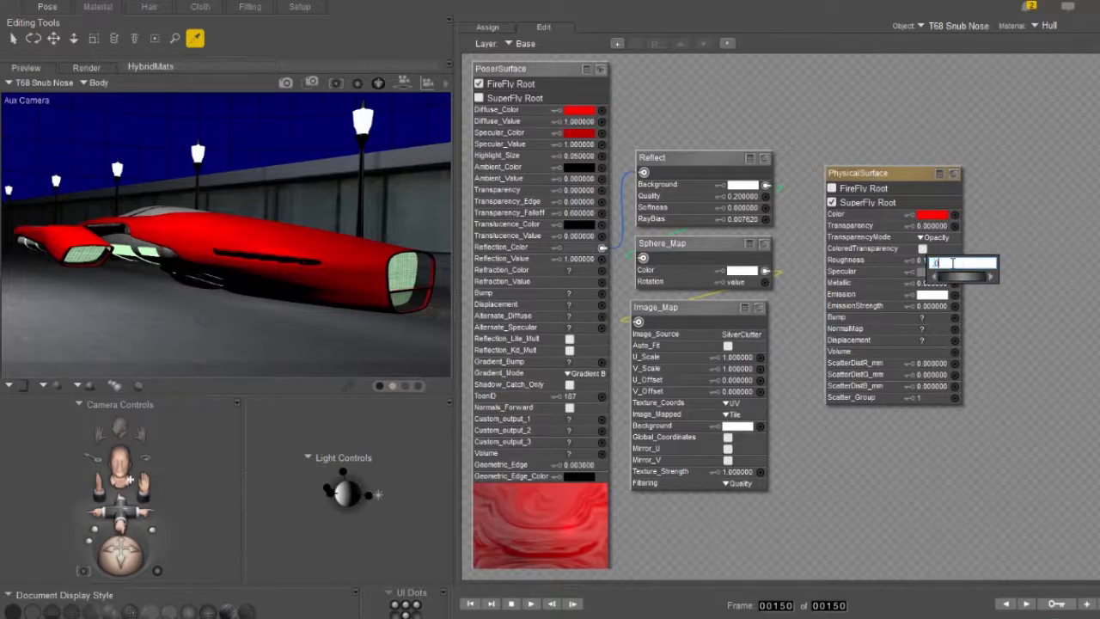
key(Return)
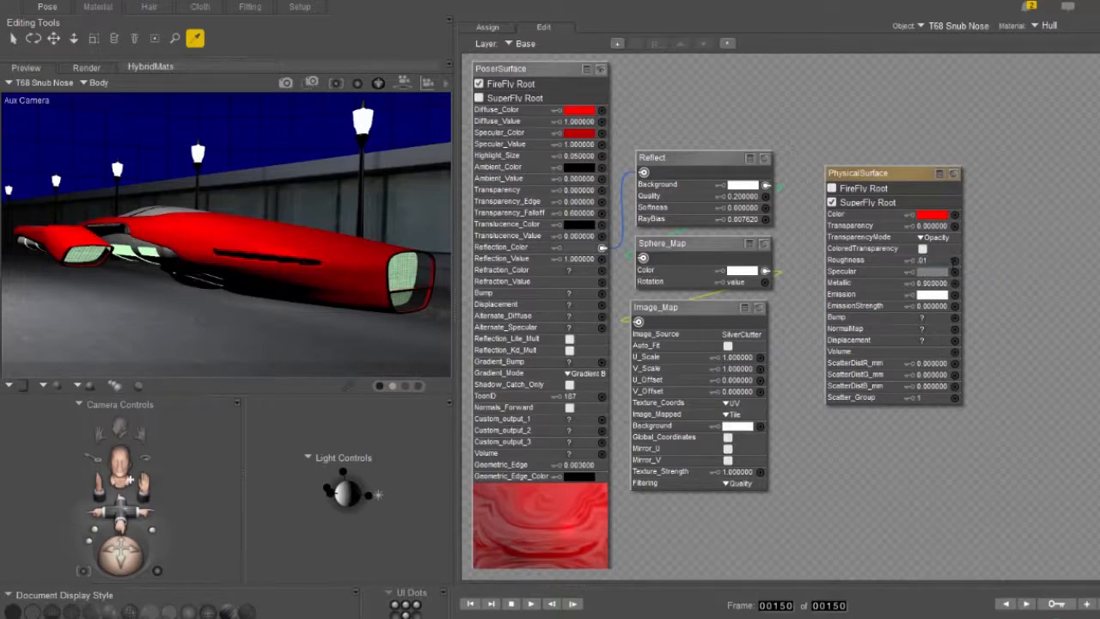
click(955, 173)
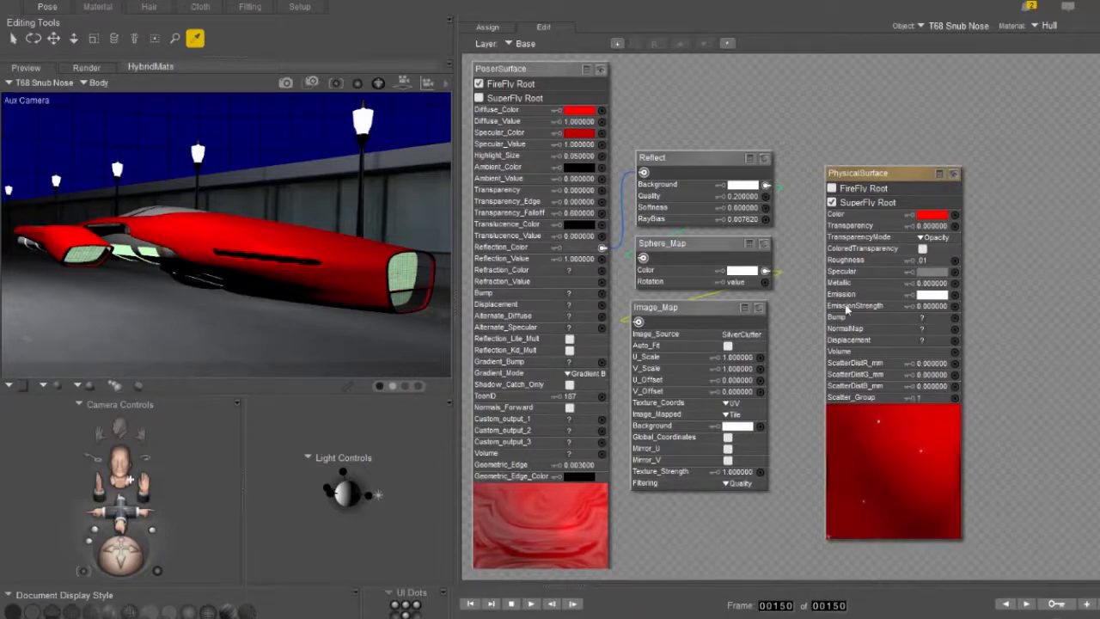
Set the PhysicalSurface node's Metallic value to .5 and move the node slightly higher
click(933, 285)
text(.5)
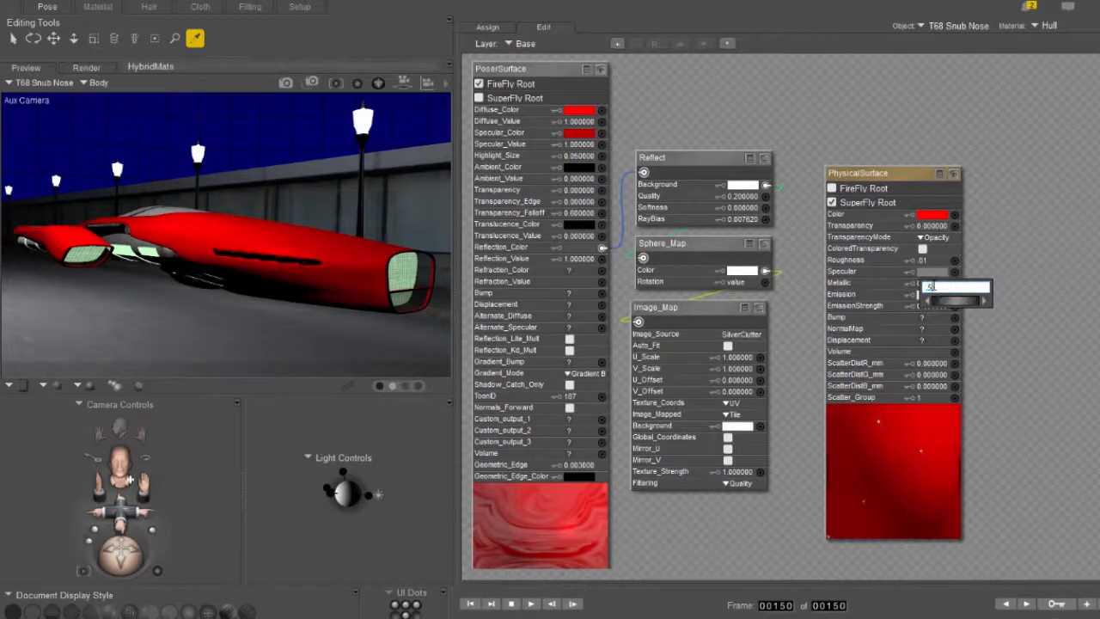
key(Return)
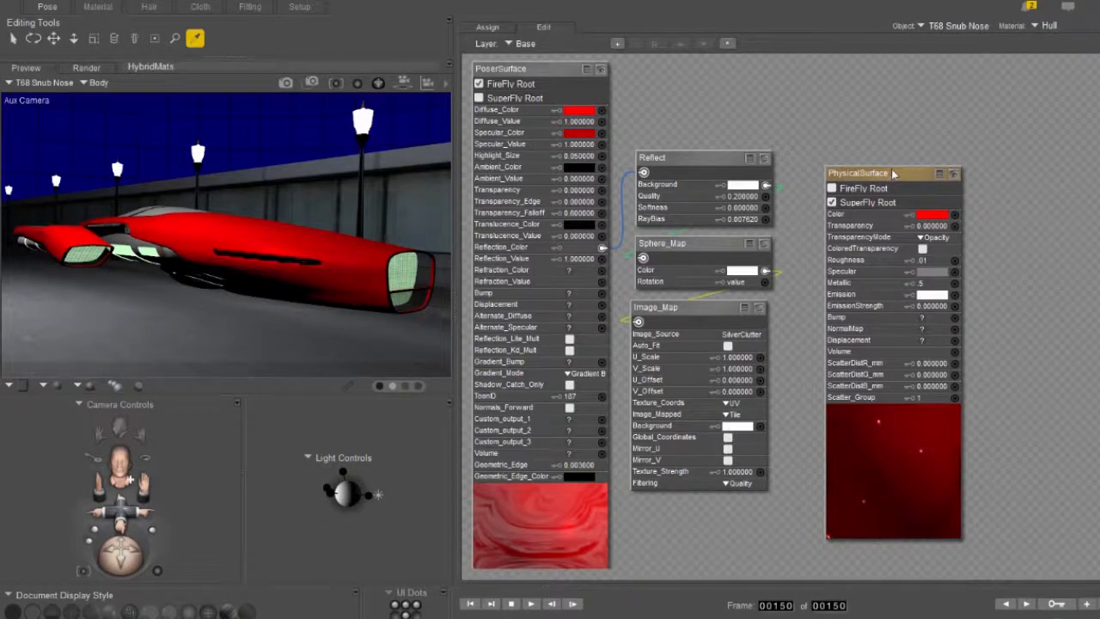
drag(892, 172, 895, 140)
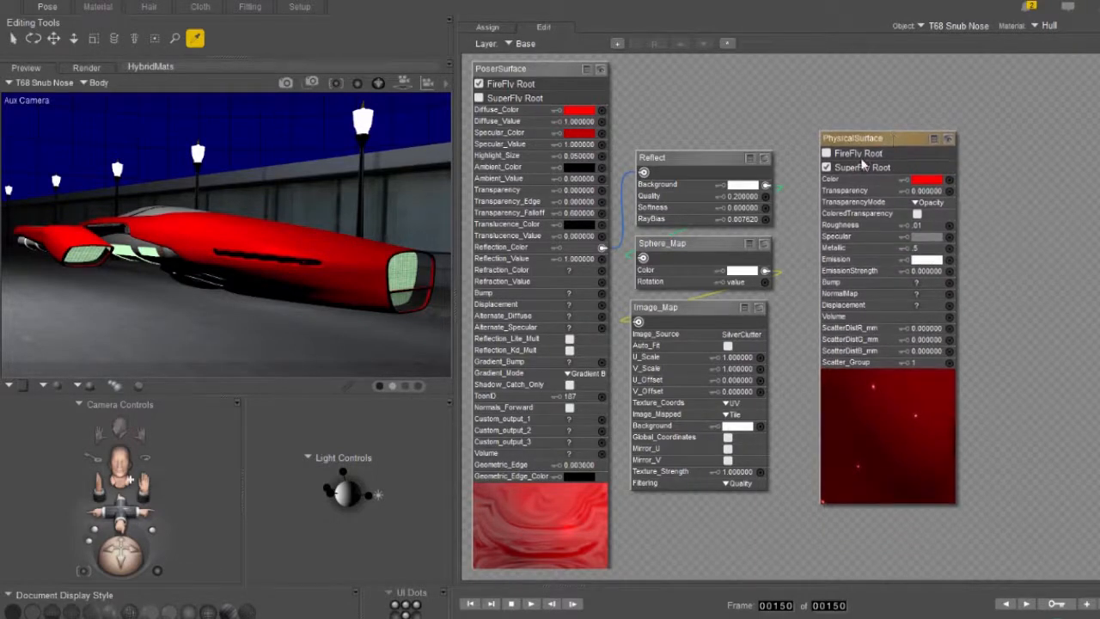
Select the Reflect, Sphere_Map and Image_Map nodes together, and switch the selection to the PhysicalSurface node
drag(690, 129, 784, 543)
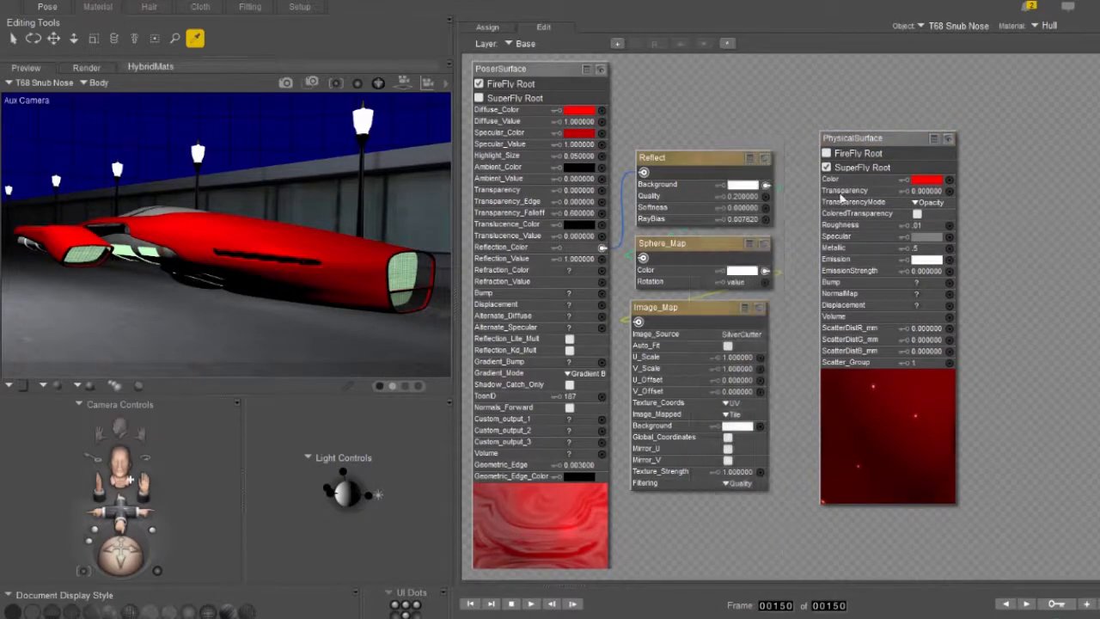
click(887, 142)
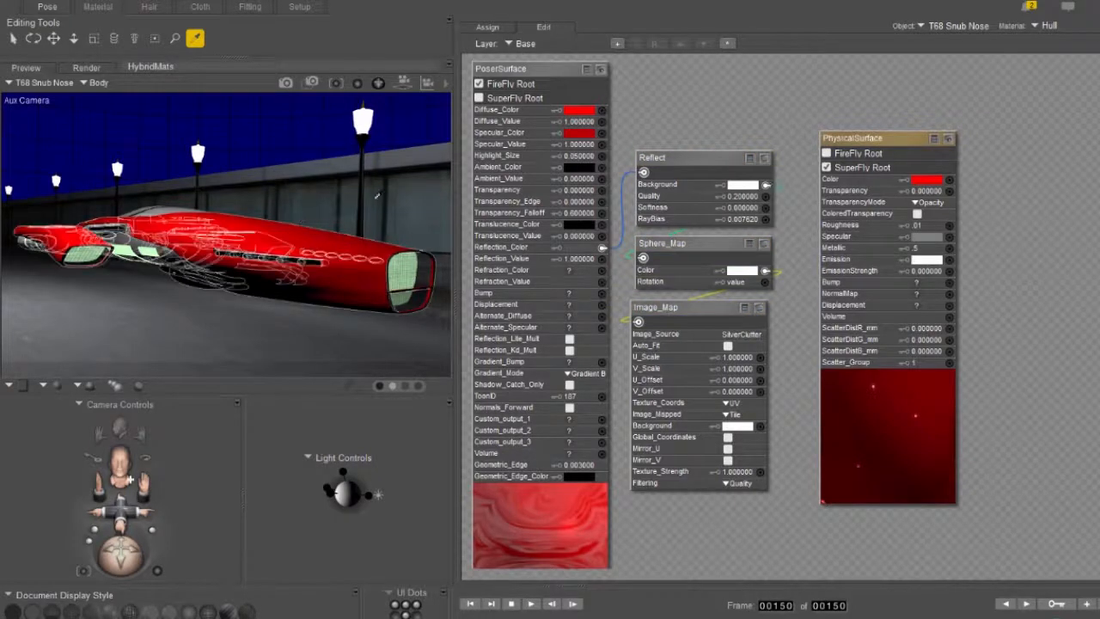
Show the render view, set the render engine to SuperFly and render the ship scene
click(86, 70)
click(136, 86)
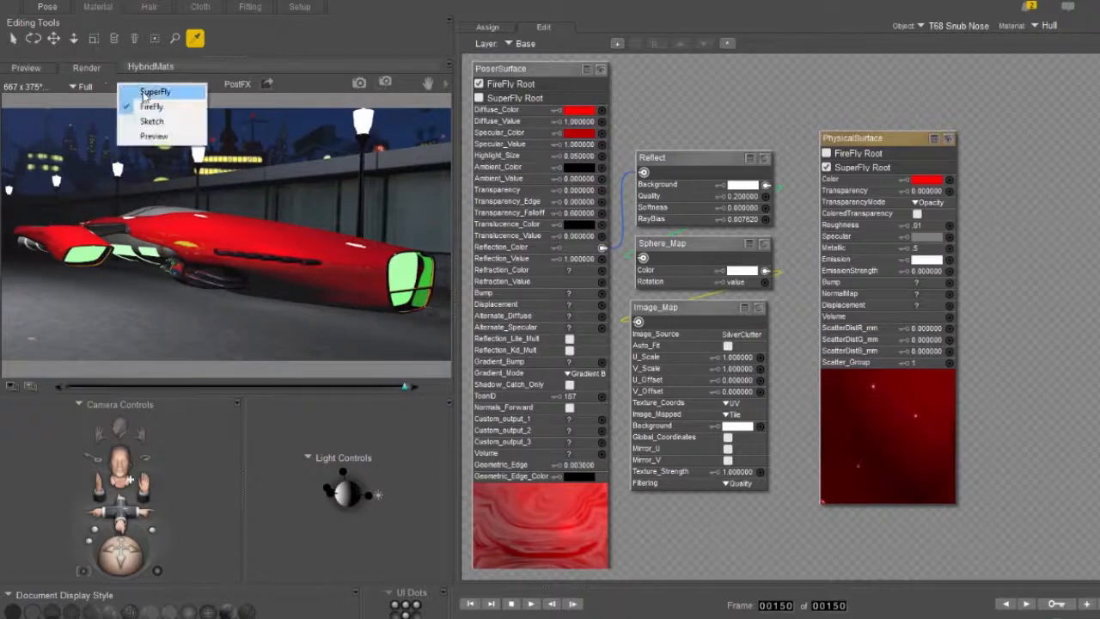
click(161, 97)
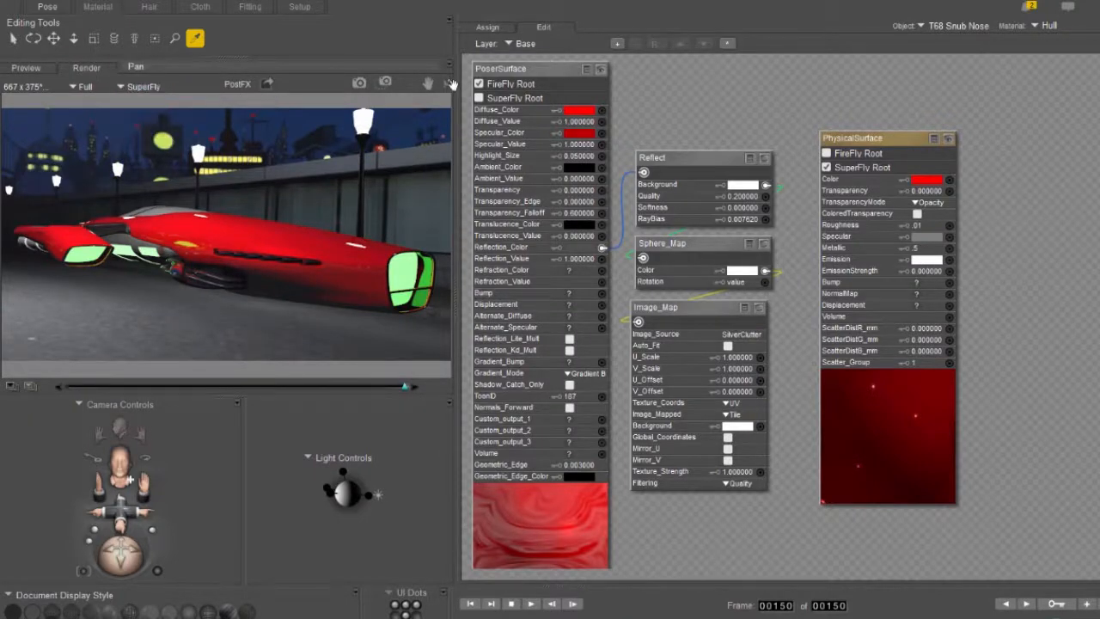
click(445, 84)
click(480, 87)
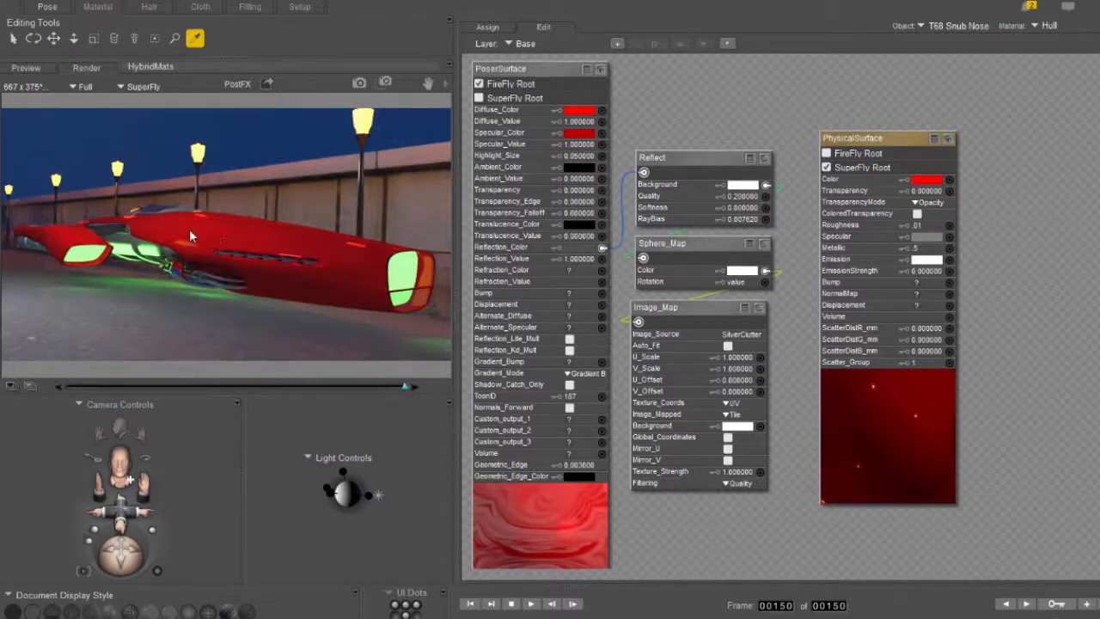
Select the Reflect, Sphere_Map and Image_Map nodes, and move the PhysicalSurface node slightly higher beside them
drag(697, 127, 758, 497)
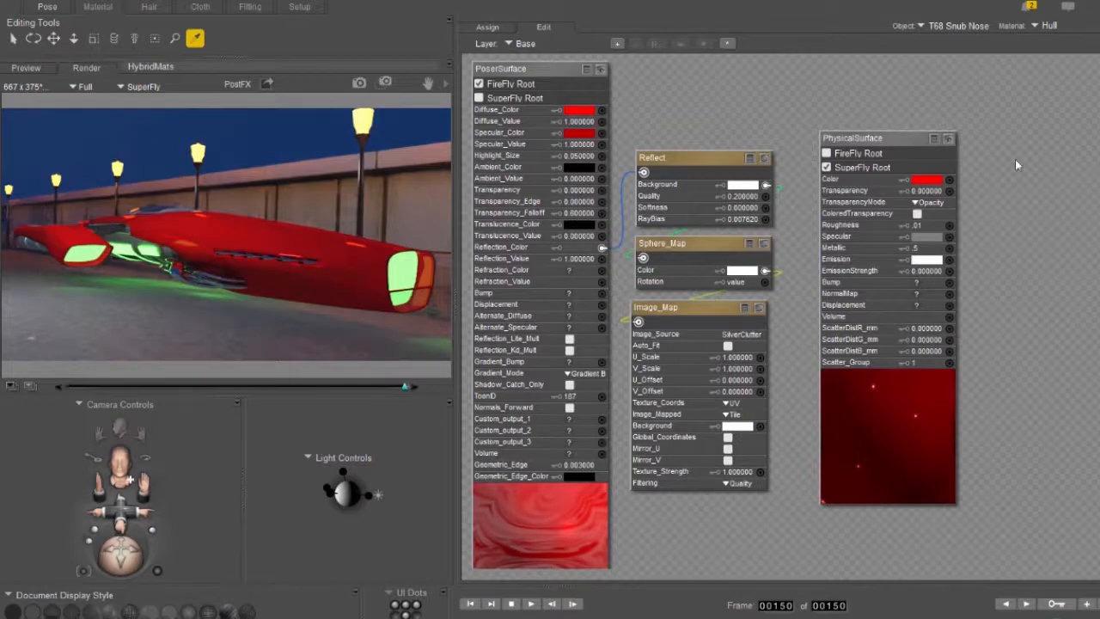
drag(885, 138, 920, 127)
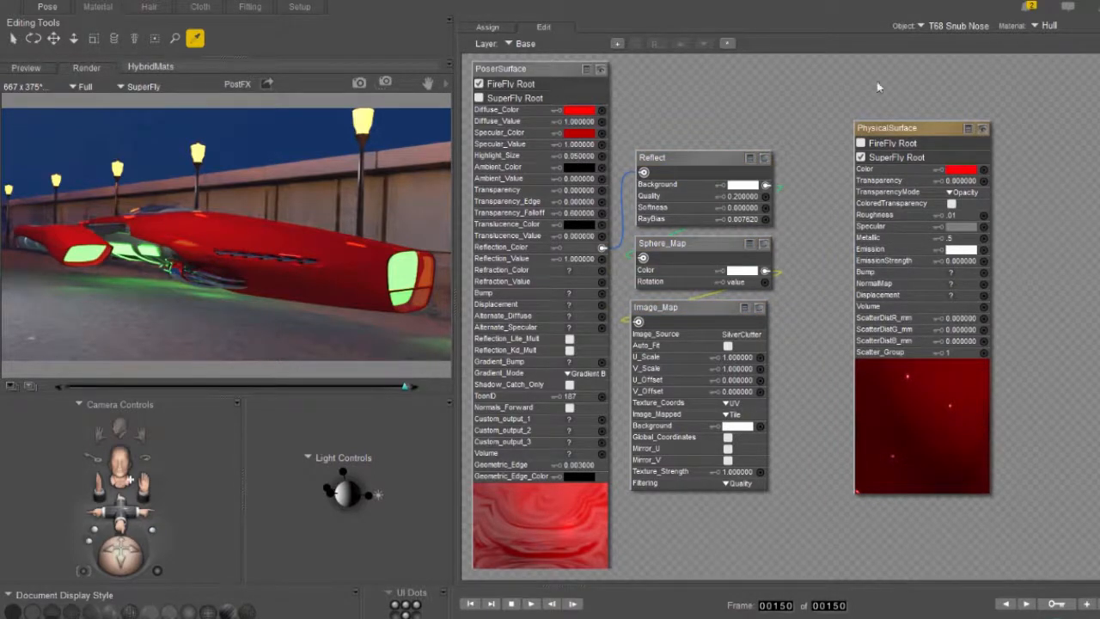
drag(918, 128, 879, 123)
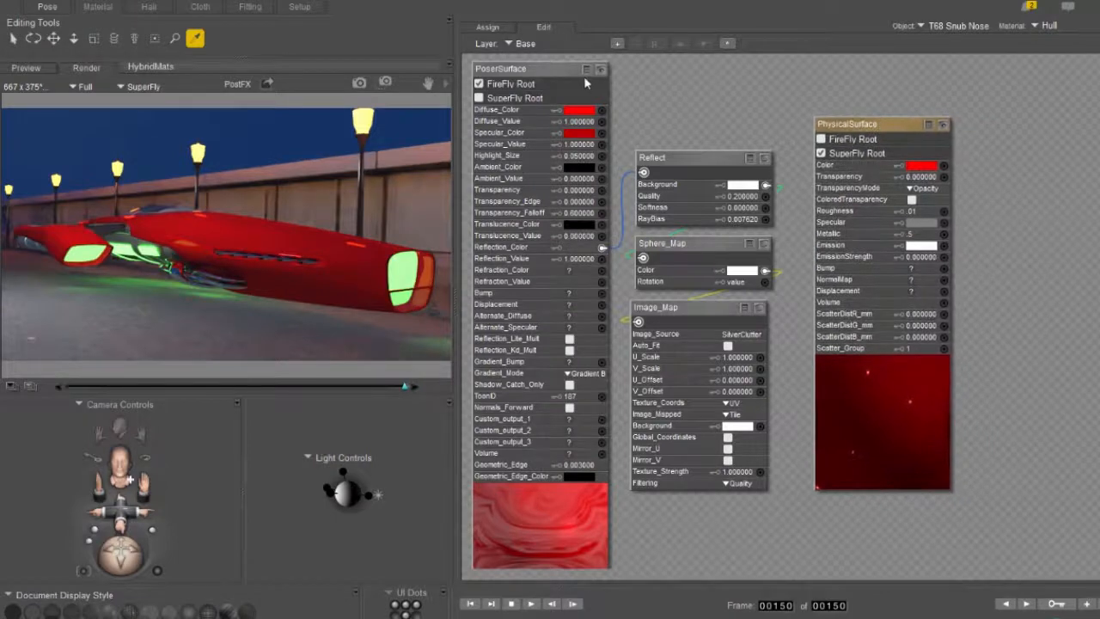